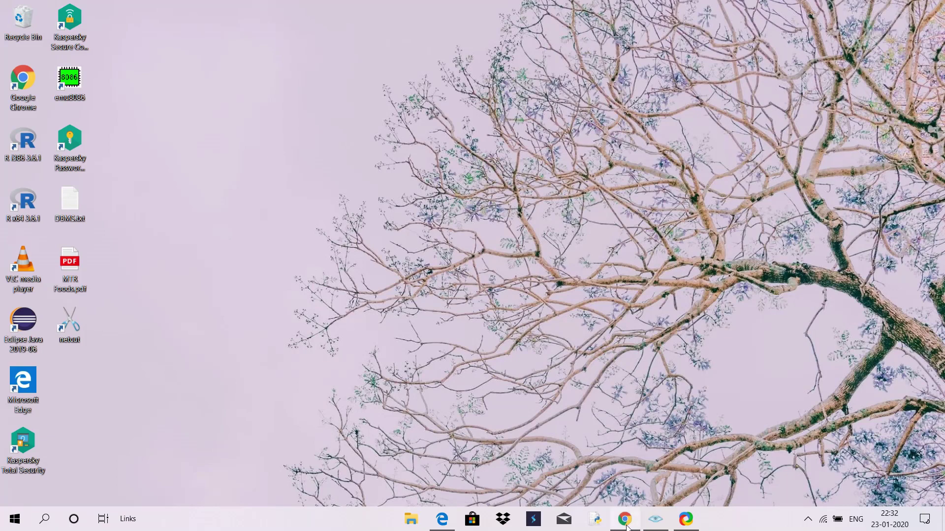
Switch to Chrome and review the Windows, Linux and Mac OS X installers on the Nmap download page.
{"action": "left_click", "coordinate": [627, 528]}
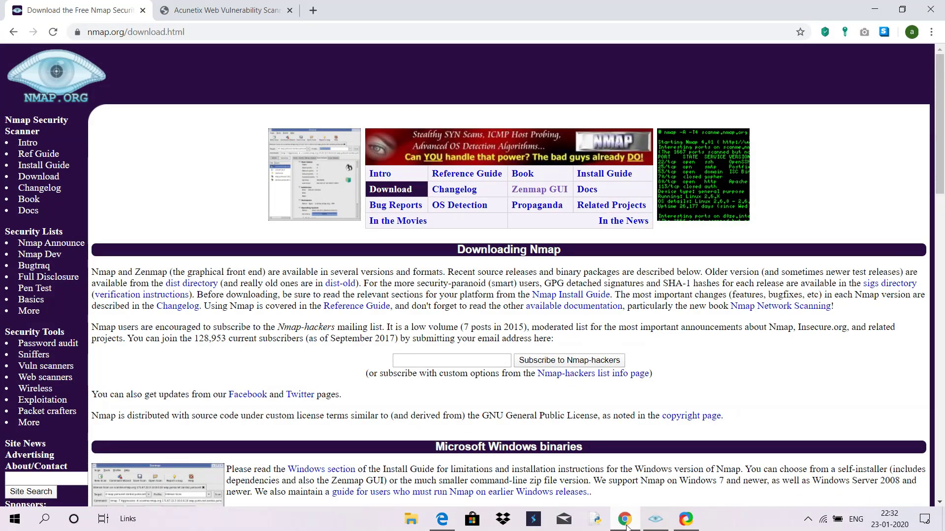
{"action": "left_click", "coordinate": [157, 164]}
{"action": "scroll", "coordinate": [180, 260], "scroll_direction": "down", "scroll_amount": 1}
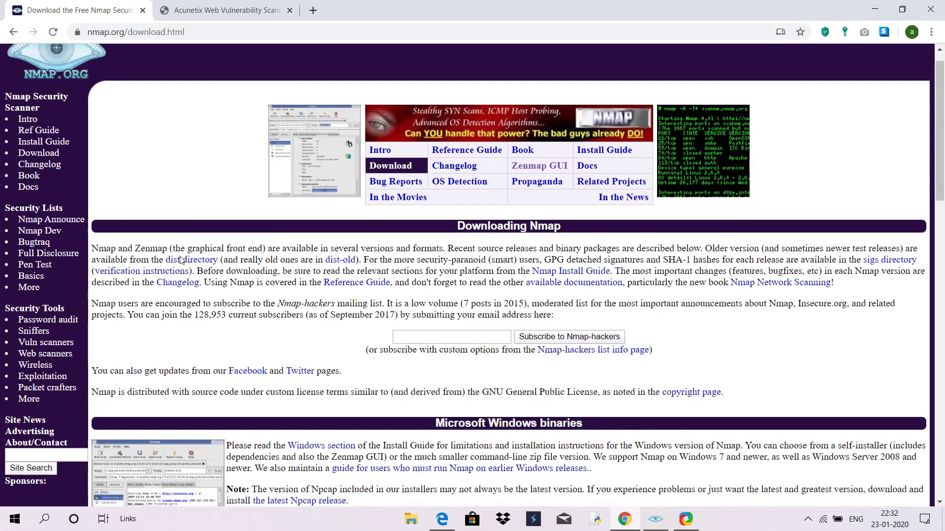
{"action": "scroll", "coordinate": [180, 260], "scroll_direction": "down", "scroll_amount": 5}
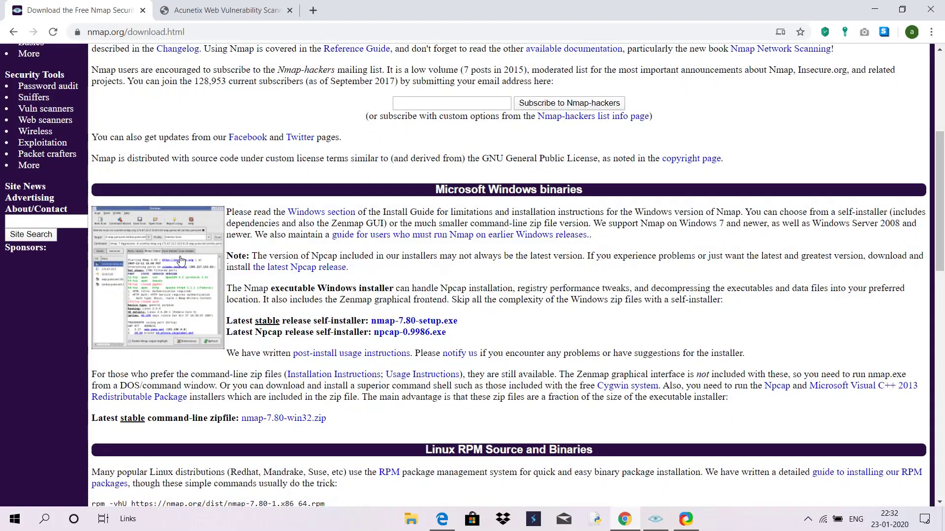
{"action": "scroll", "coordinate": [181, 260], "scroll_direction": "down", "scroll_amount": 2}
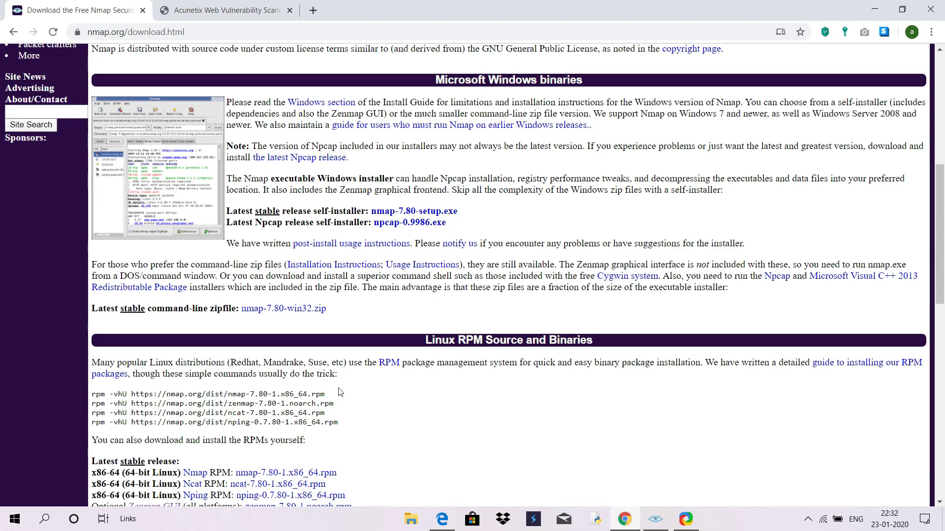
{"action": "scroll", "coordinate": [338, 392], "scroll_direction": "down", "scroll_amount": 3}
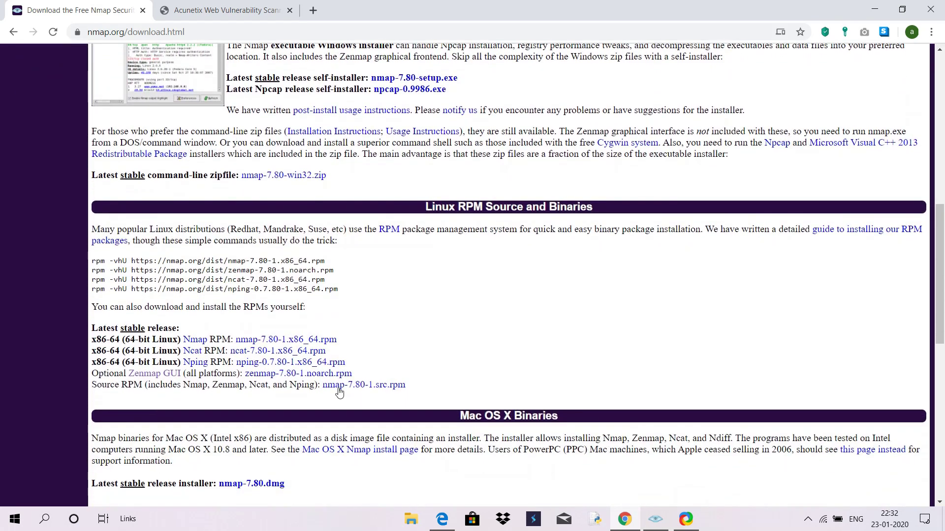
{"action": "scroll", "coordinate": [431, 353], "scroll_direction": "down", "scroll_amount": 4}
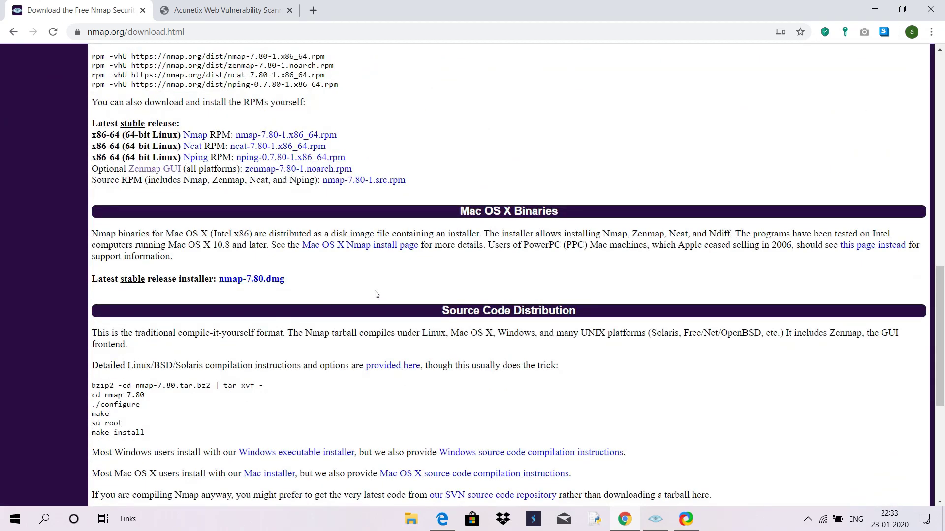
{"action": "scroll", "coordinate": [377, 295], "scroll_direction": "up", "scroll_amount": 4}
{"action": "scroll", "coordinate": [377, 295], "scroll_direction": "up", "scroll_amount": 10}
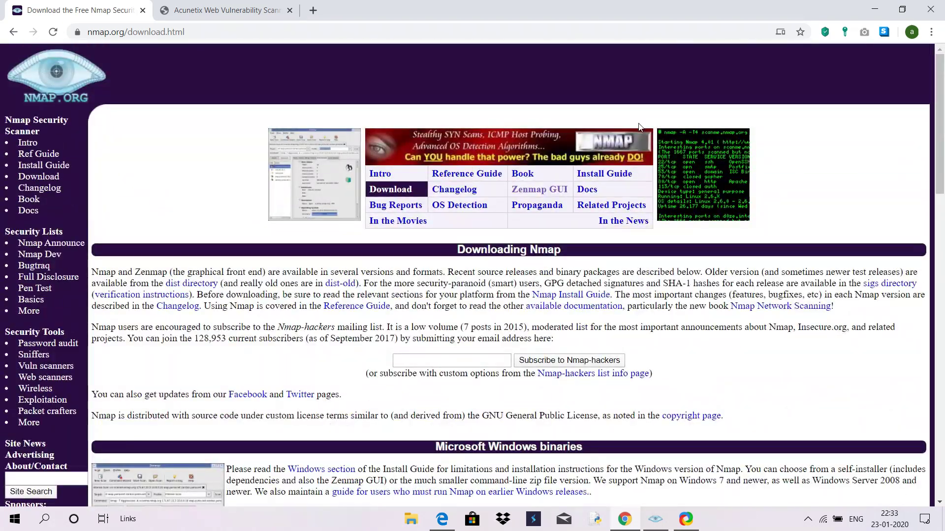
{"action": "left_click", "coordinate": [874, 9]}
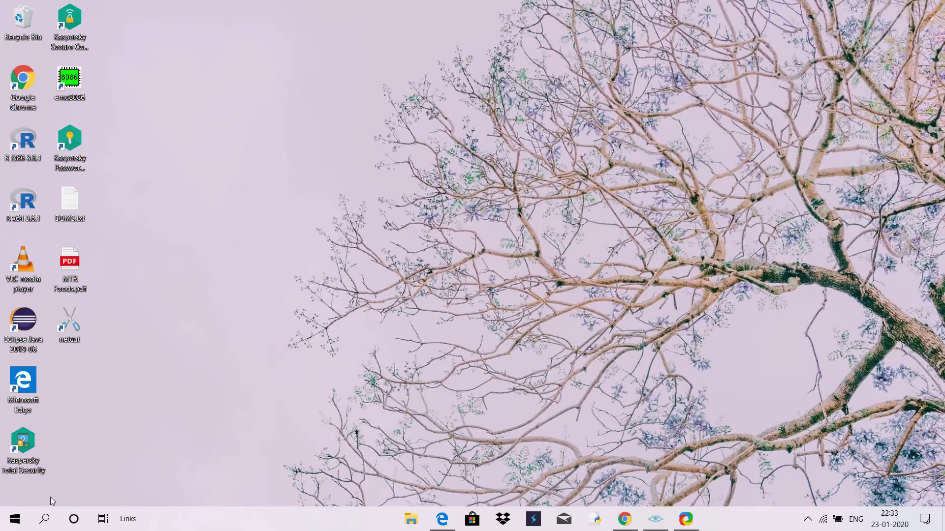
Launch Command Prompt and ping vulnweb.com to resolve its IP address.
{"action": "left_click", "coordinate": [44, 519]}
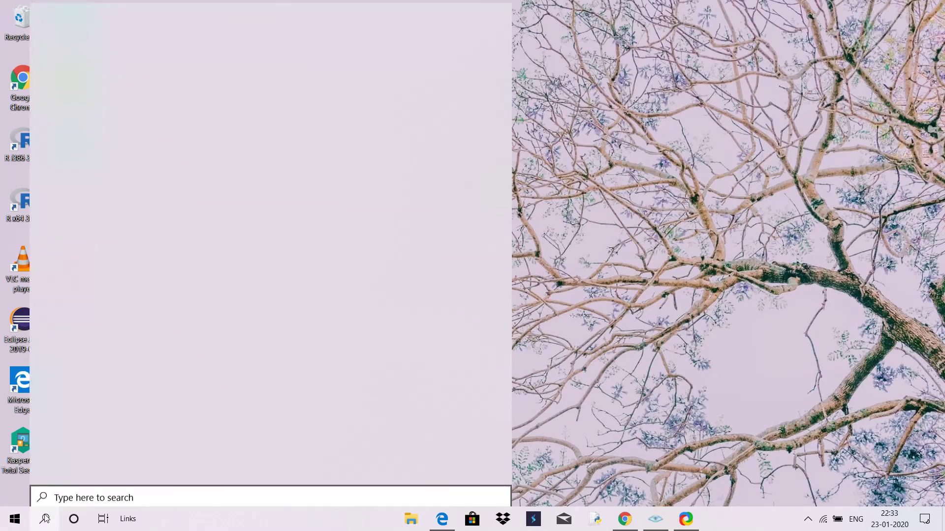
{"action": "type", "text": "cmd"}
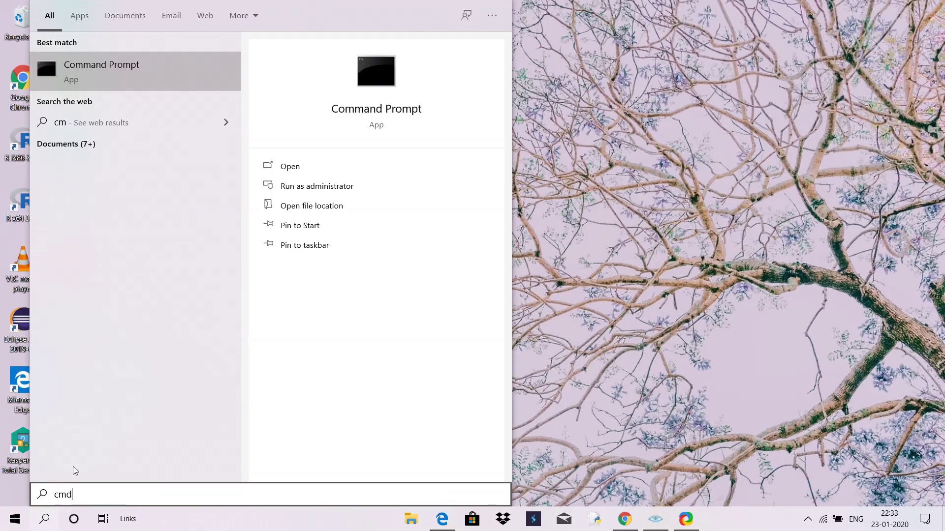
{"action": "key", "text": "Return"}
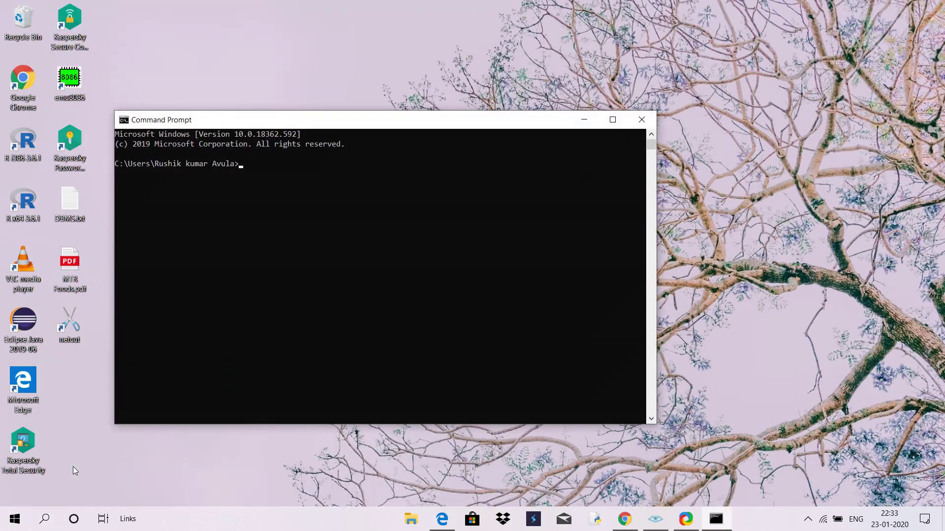
{"action": "type", "text": "ping vulnweb.com"}
{"action": "key", "text": "Return"}
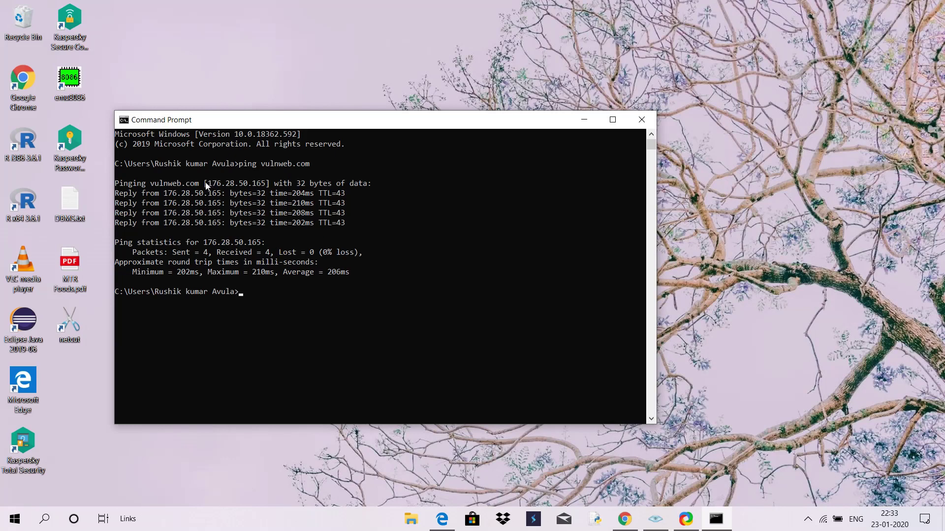
Copy the resolved IP address from the ping output, launch Zenmap and set 176.28.50.165 as the scan target.
{"action": "left_click_drag", "start_coordinate": [208, 184], "coordinate": [264, 188]}
{"action": "key", "text": "ctrl+c"}
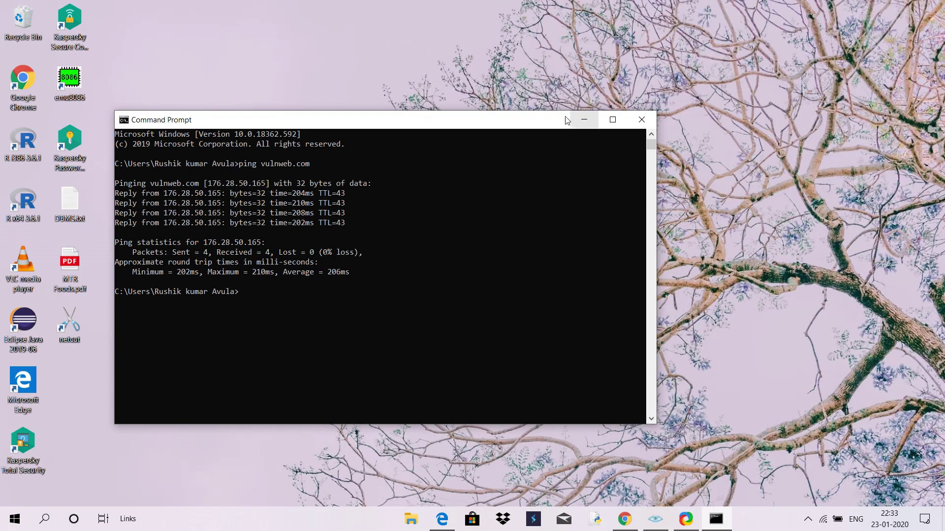
{"action": "left_click", "coordinate": [46, 518]}
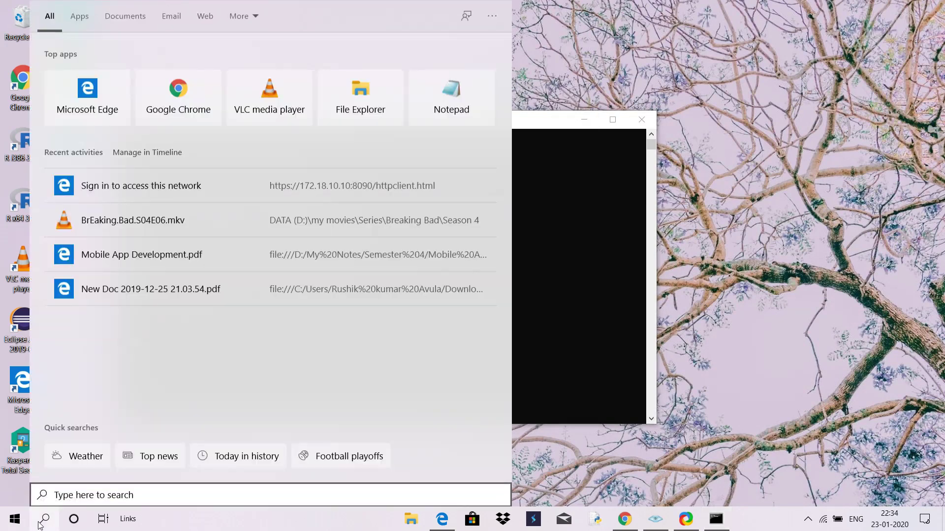
{"action": "type", "text": "zenmap"}
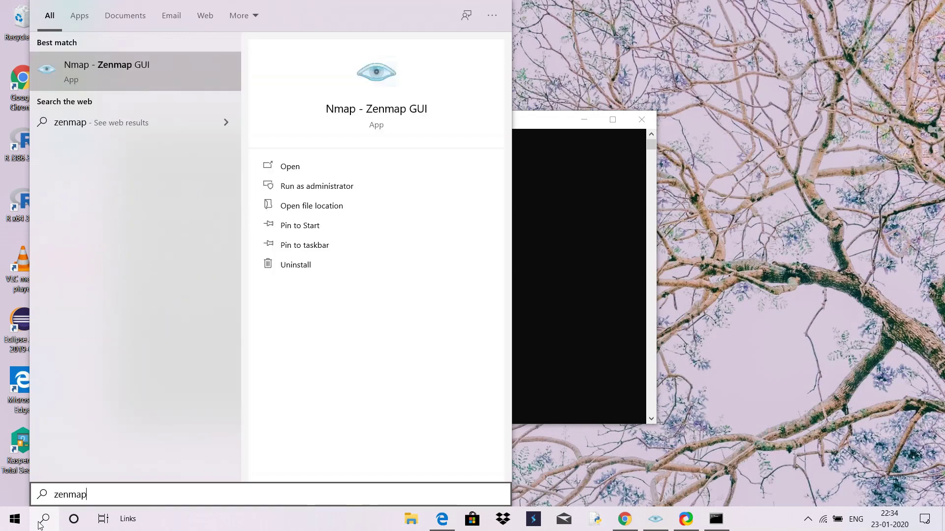
{"action": "key", "text": "Return"}
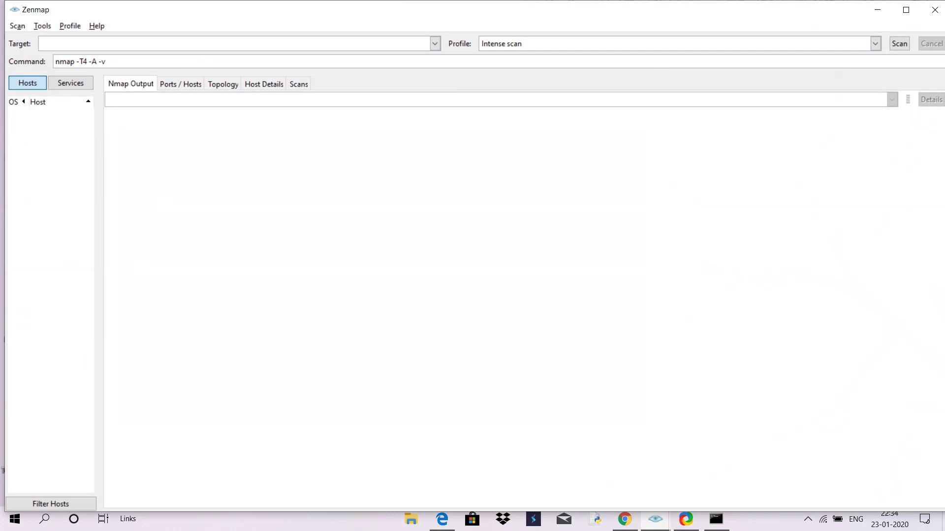
{"action": "key", "text": "ctrl+v"}
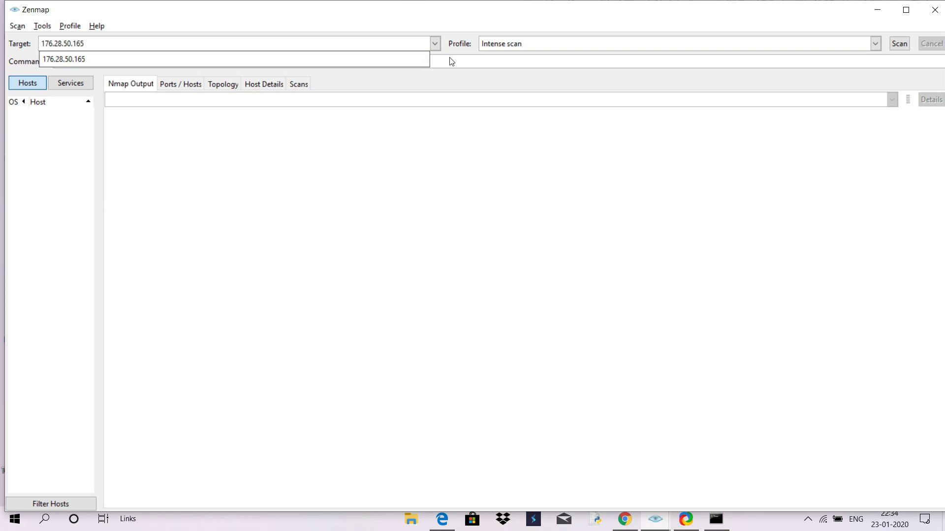
Review the available scan profiles, keep Intense scan, and start scanning the target.
{"action": "left_click", "coordinate": [874, 50]}
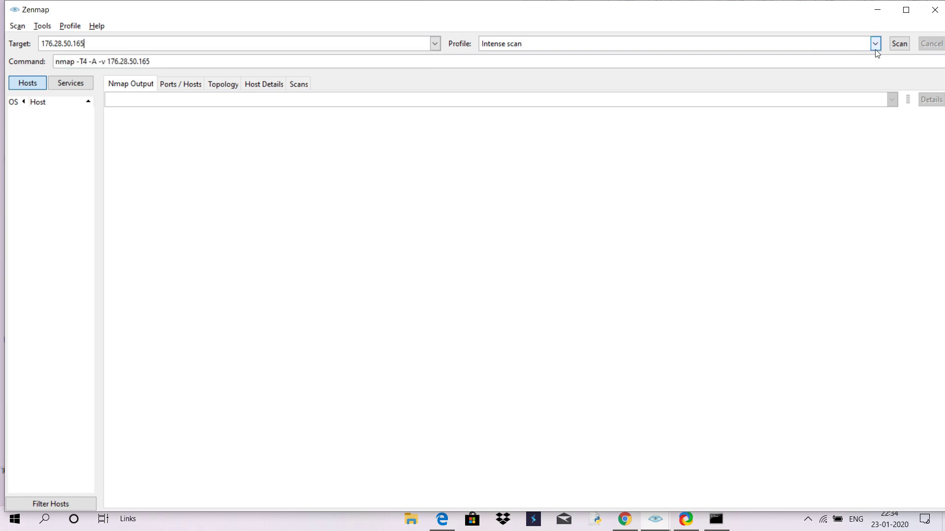
{"action": "left_click", "coordinate": [877, 46]}
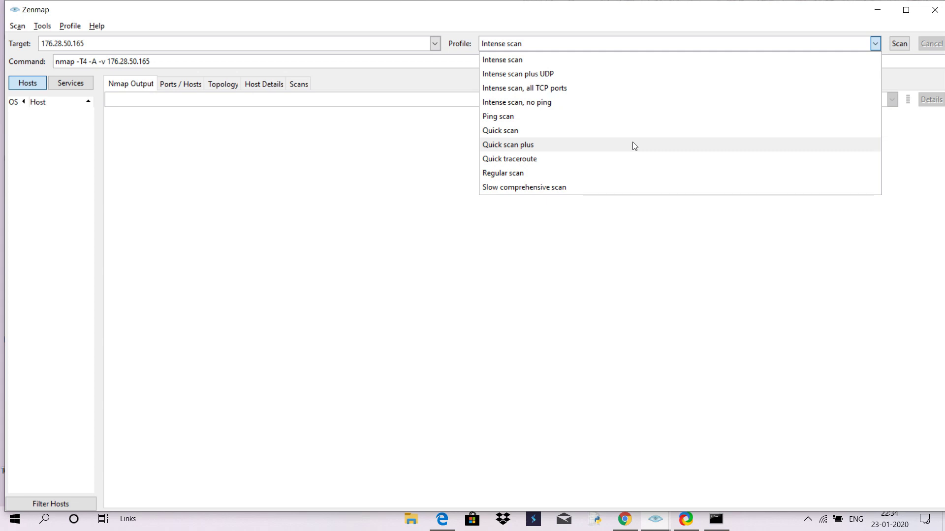
{"action": "left_click", "coordinate": [874, 45]}
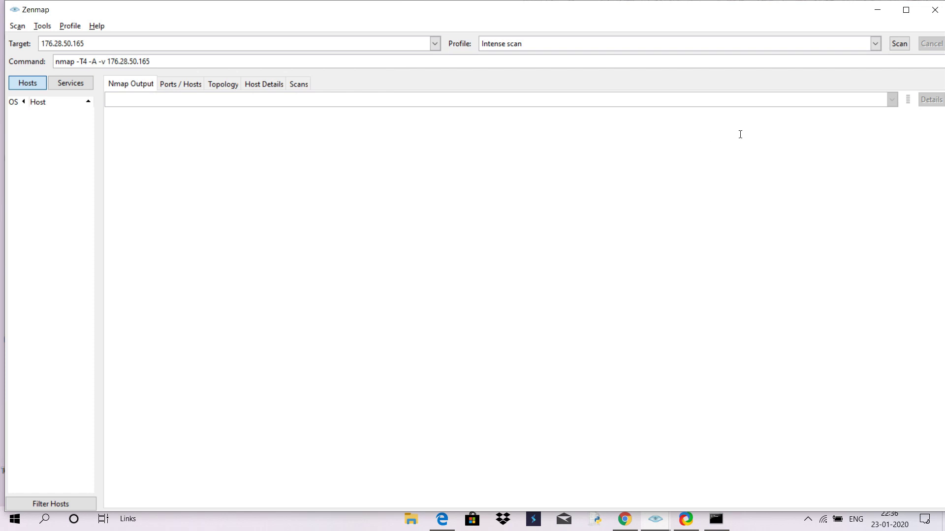
{"action": "left_click", "coordinate": [896, 43]}
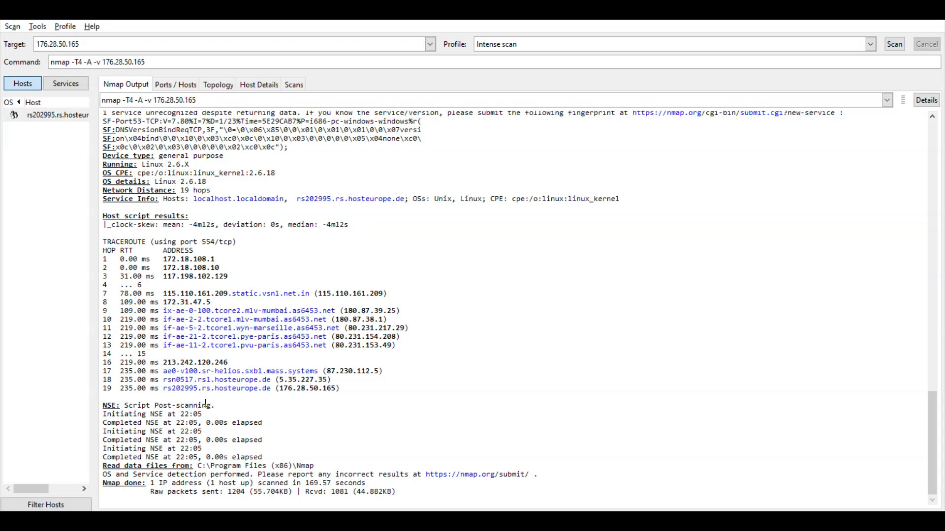
Examine the list of discovered open ports near the beginning of the Nmap output.
{"action": "scroll", "coordinate": [206, 403], "scroll_direction": "up", "scroll_amount": 20}
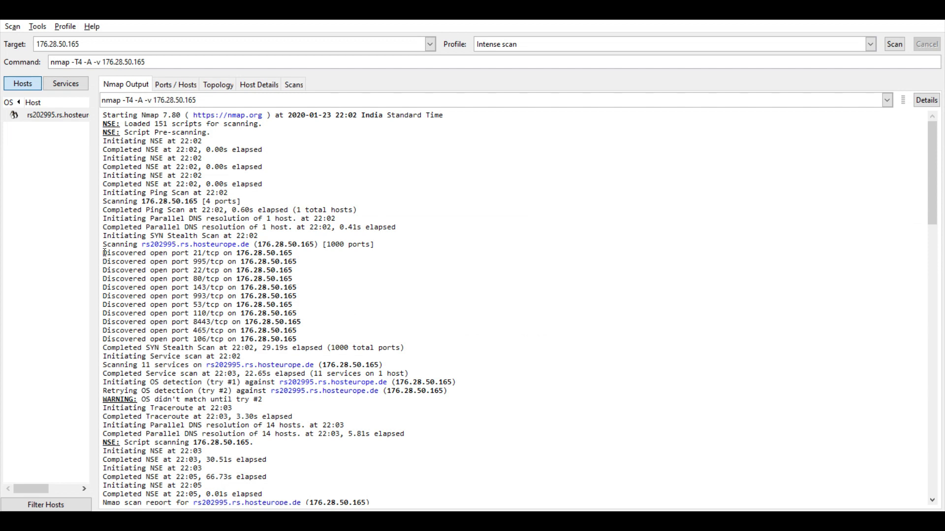
{"action": "left_click_drag", "start_coordinate": [104, 253], "coordinate": [320, 340]}
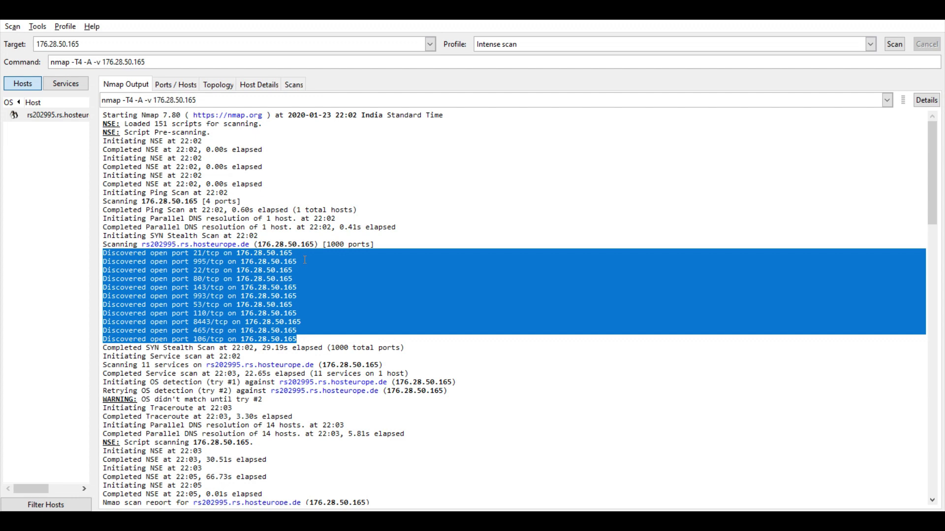
{"action": "left_click", "coordinate": [324, 238]}
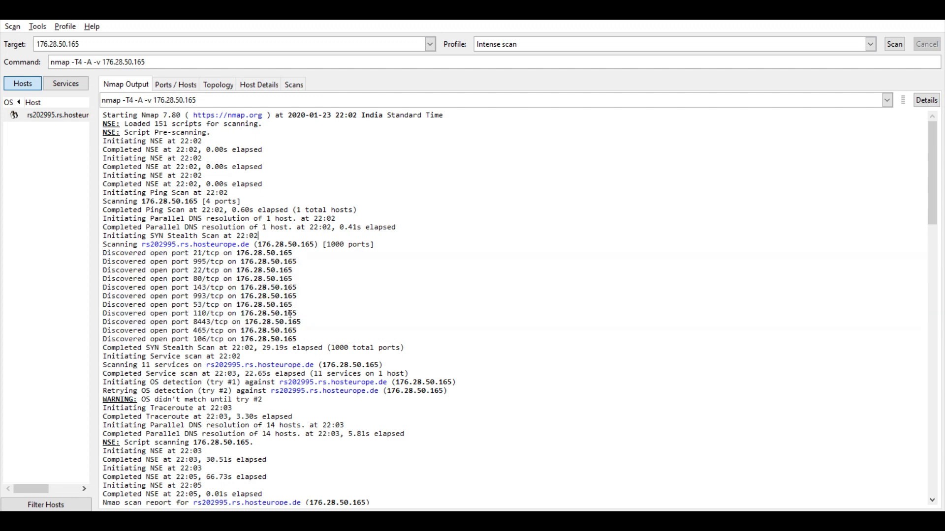
Examine the port, state, service and version entries in the scan report, highlighting the FTP and HTTP lines.
{"action": "scroll", "coordinate": [290, 314], "scroll_direction": "down", "scroll_amount": 12}
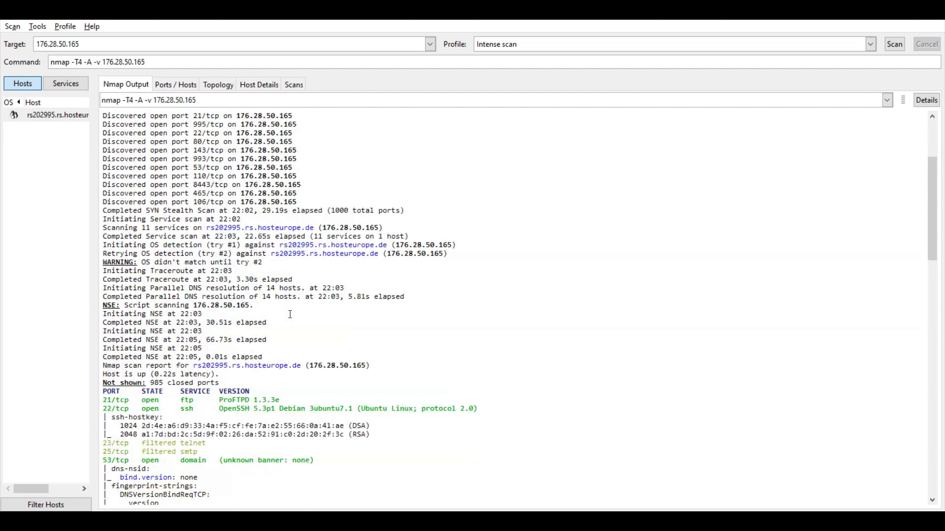
{"action": "scroll", "coordinate": [290, 313], "scroll_direction": "down", "scroll_amount": 5}
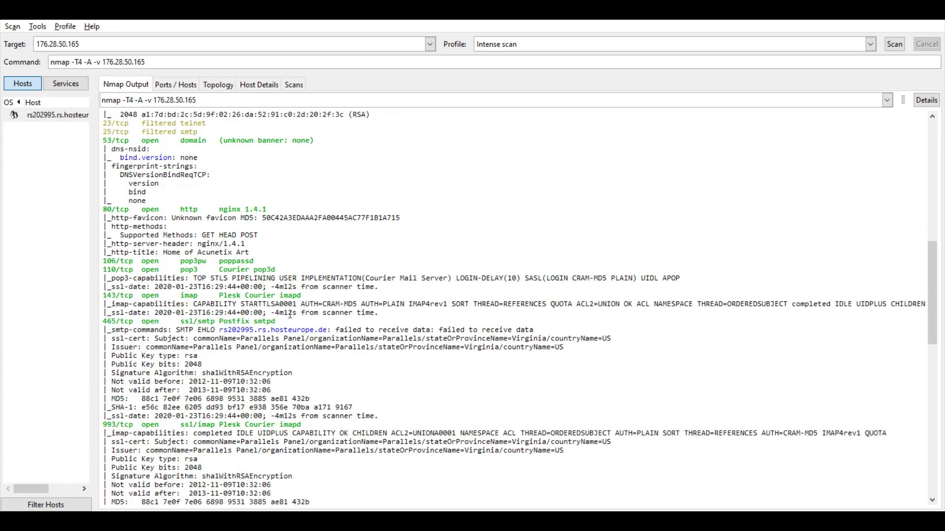
{"action": "scroll", "coordinate": [291, 314], "scroll_direction": "up", "scroll_amount": 13}
{"action": "scroll", "coordinate": [291, 314], "scroll_direction": "down", "scroll_amount": 17}
{"action": "scroll", "coordinate": [290, 314], "scroll_direction": "up", "scroll_amount": 2}
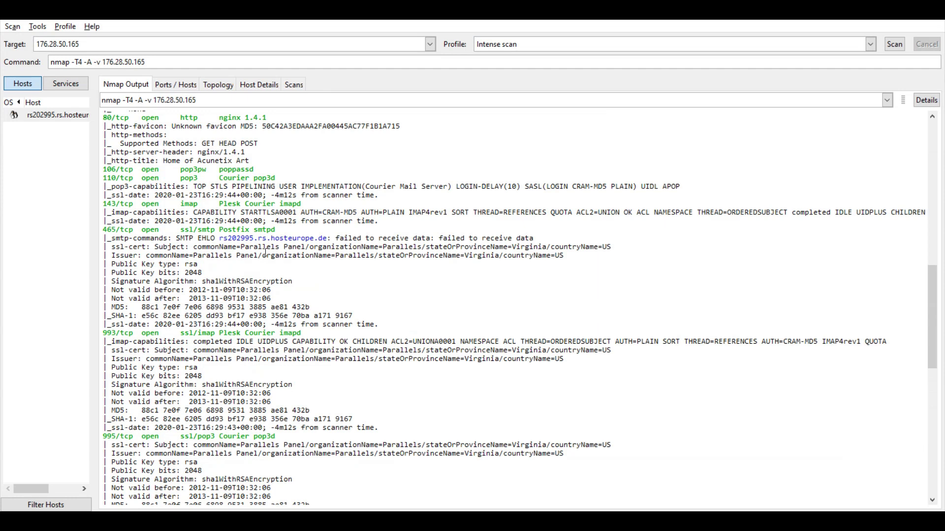
{"action": "scroll", "coordinate": [265, 252], "scroll_direction": "up", "scroll_amount": 5}
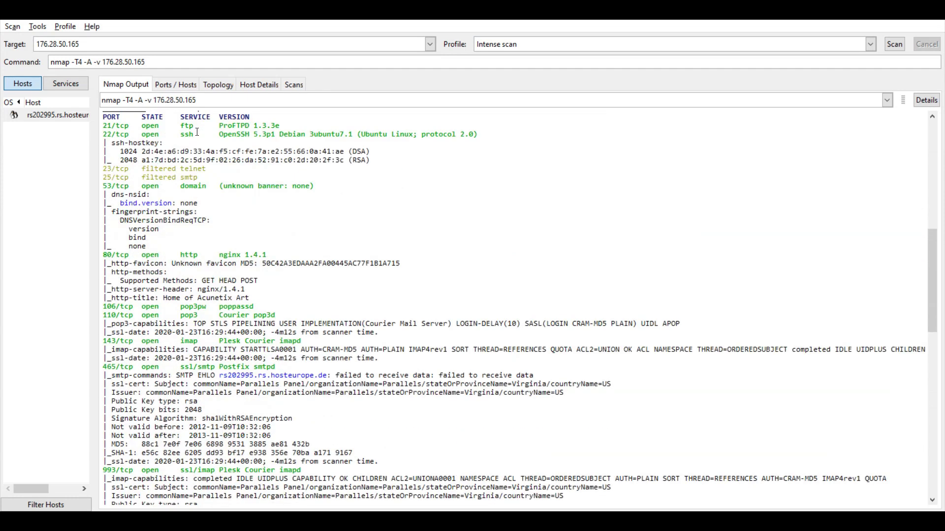
{"action": "left_click_drag", "start_coordinate": [103, 125], "coordinate": [283, 122]}
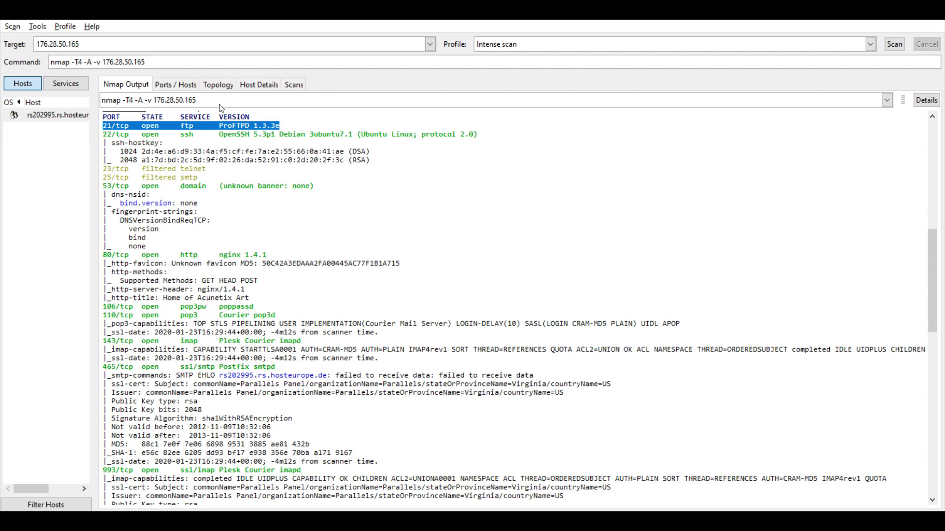
{"action": "left_click", "coordinate": [239, 142]}
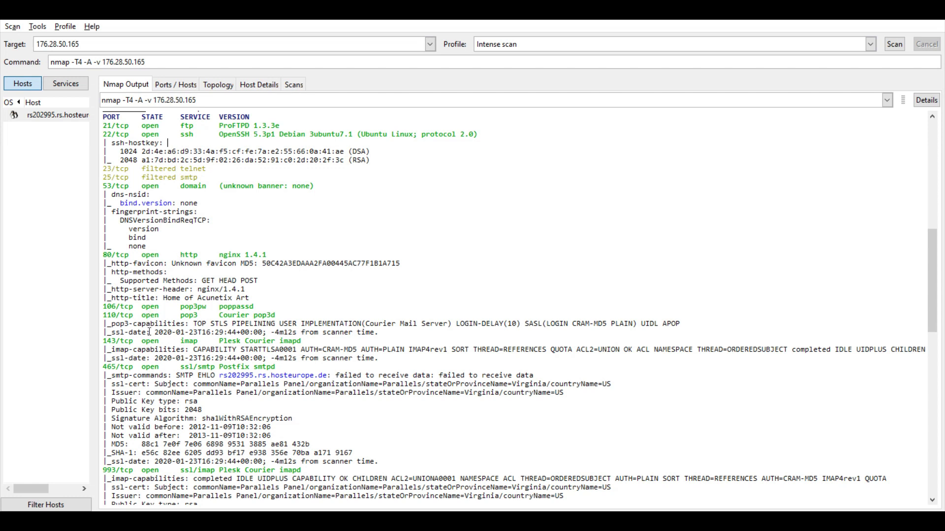
{"action": "left_click_drag", "start_coordinate": [103, 255], "coordinate": [273, 256]}
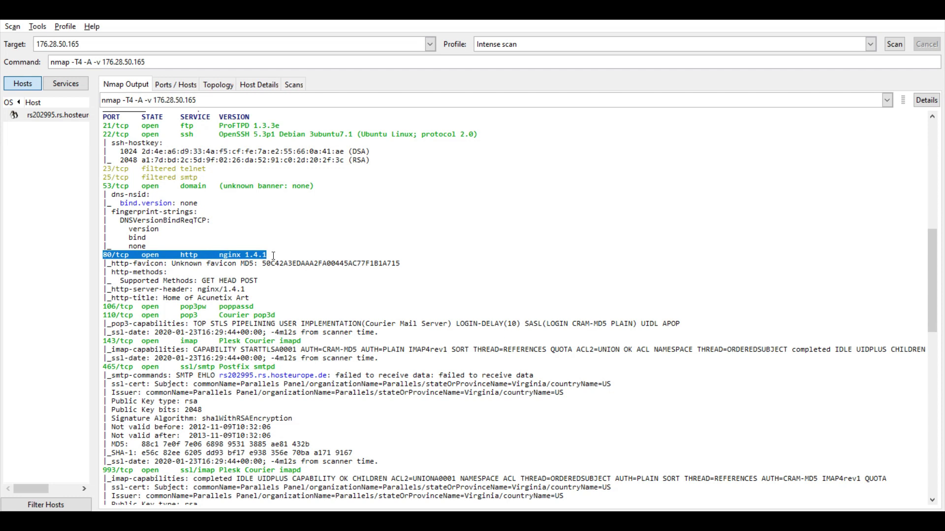
{"action": "left_click", "coordinate": [274, 255]}
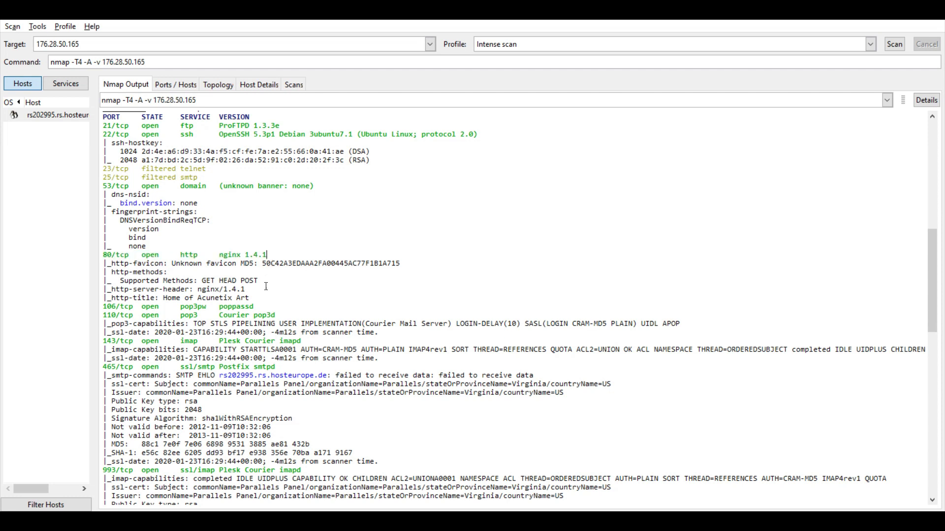
Examine the OS details line and the traceroute results at the end of the scan report.
{"action": "scroll", "coordinate": [266, 287], "scroll_direction": "down", "scroll_amount": 20}
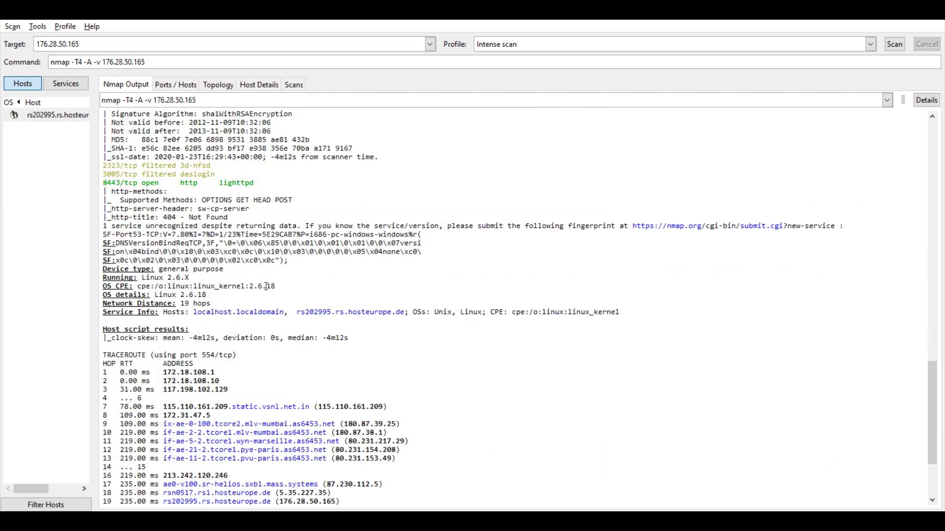
{"action": "left_click_drag", "start_coordinate": [103, 294], "coordinate": [212, 295]}
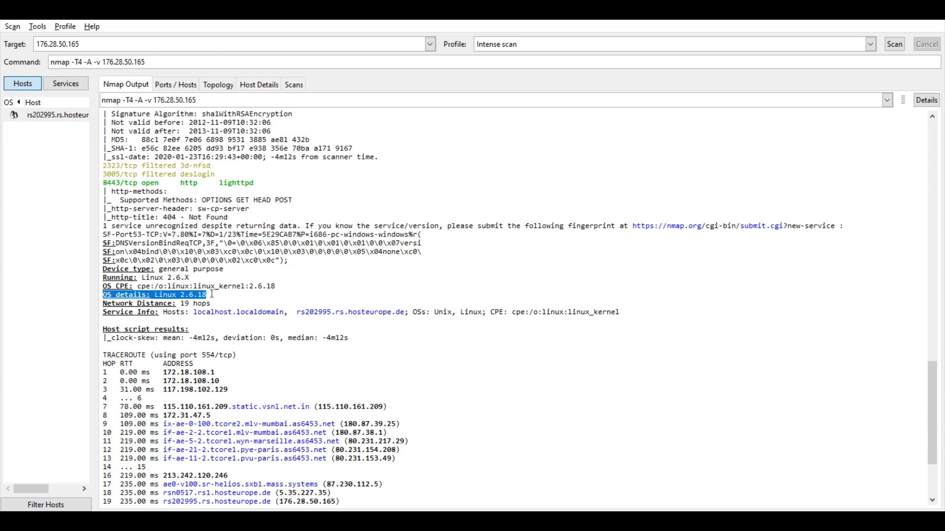
{"action": "left_click", "coordinate": [212, 294]}
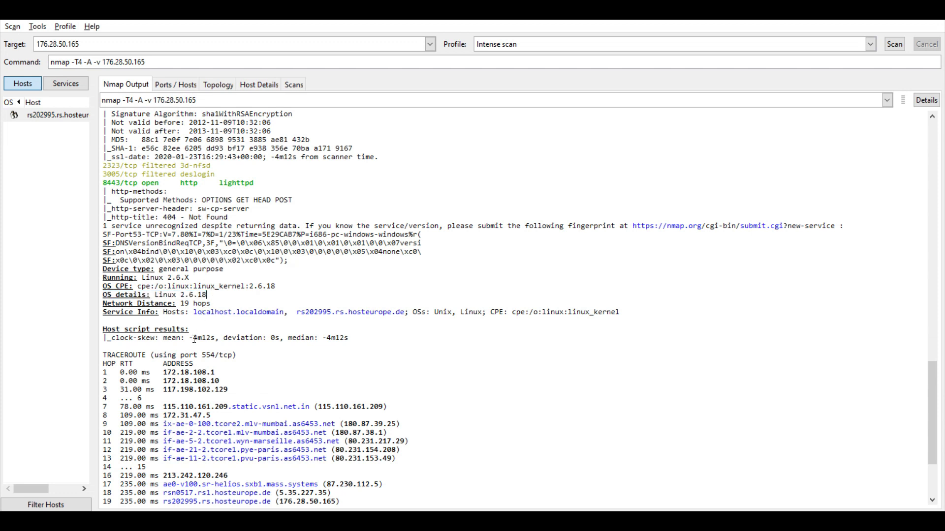
{"action": "scroll", "coordinate": [194, 339], "scroll_direction": "down", "scroll_amount": 5}
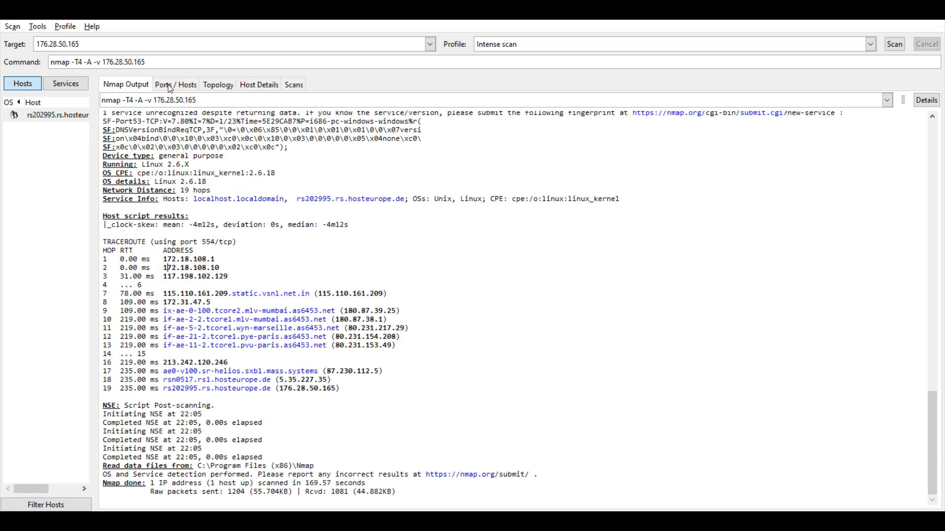
Review the scanned host's port table and its host details.
{"action": "left_click", "coordinate": [170, 85]}
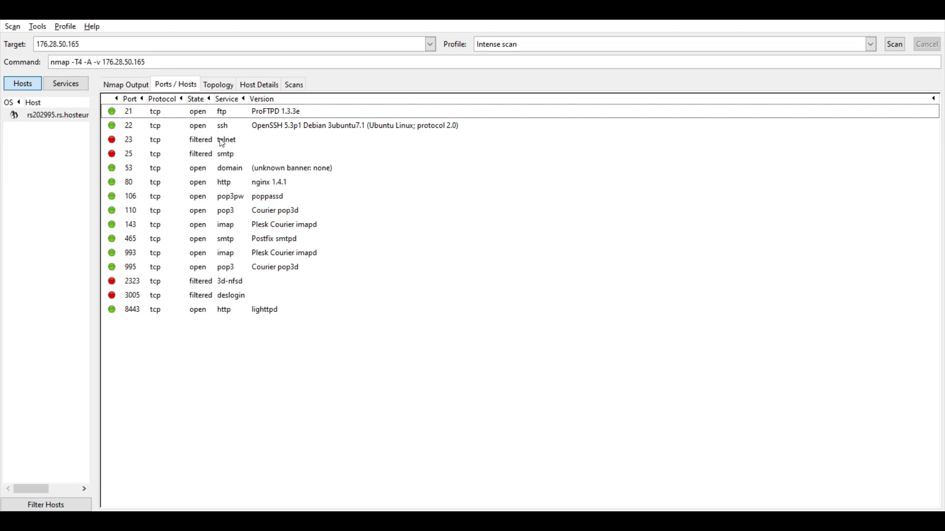
{"action": "left_click", "coordinate": [252, 87]}
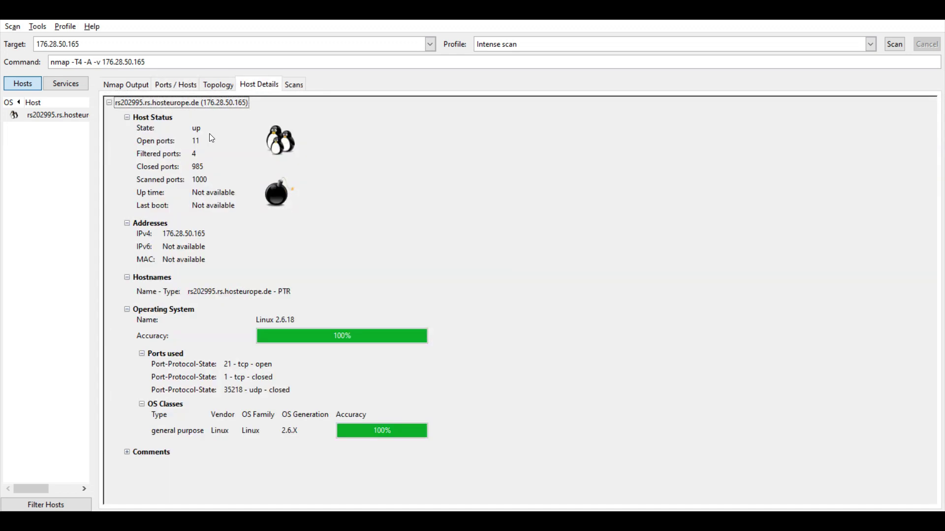